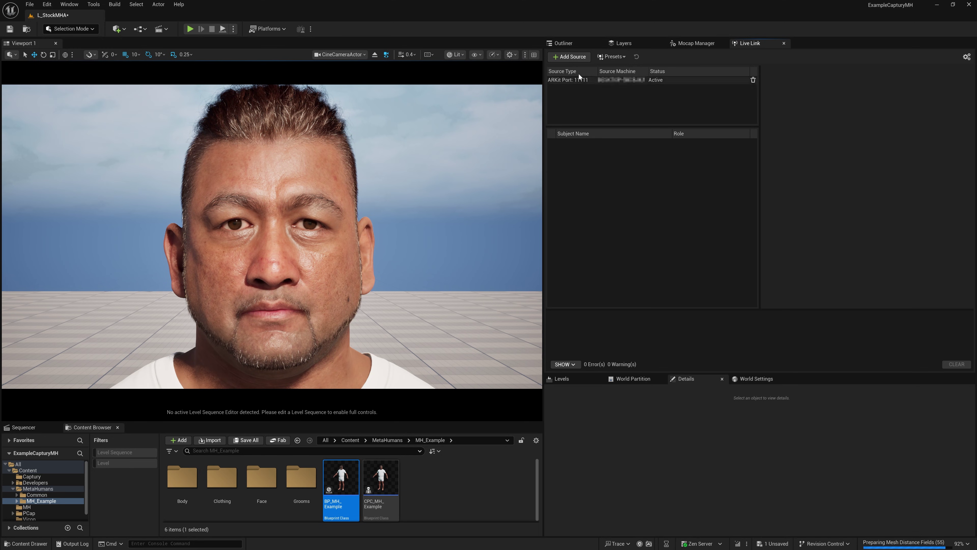
Step: Add a MetaHuman (Video) source in Live Link and select it to show its settings
{"action": "left_click", "coordinate": [570, 58]}
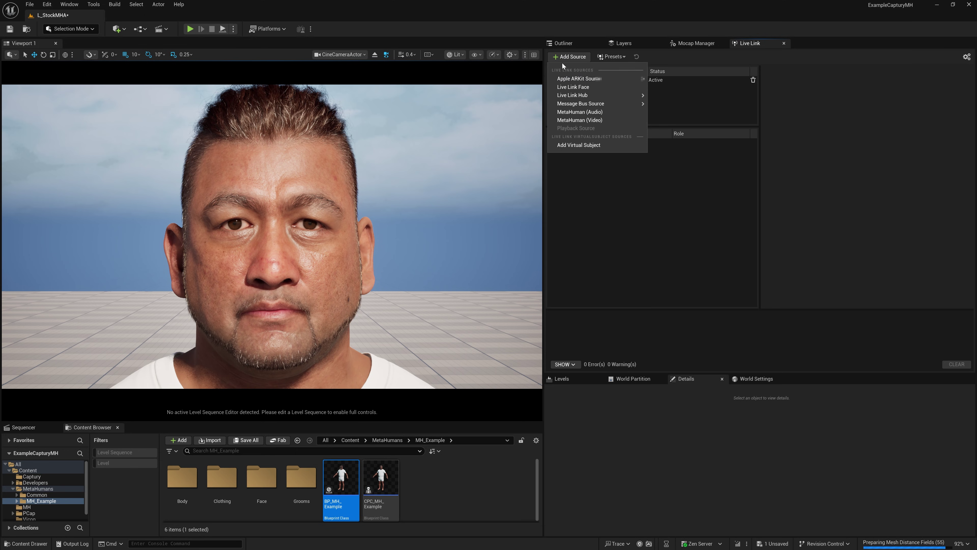
{"action": "left_click", "coordinate": [576, 121]}
{"action": "left_click", "coordinate": [577, 81]}
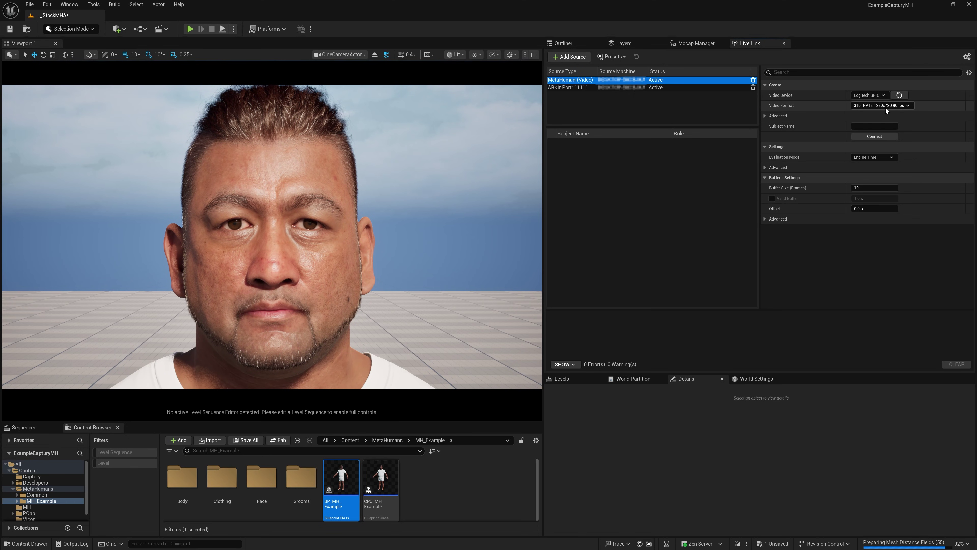
Step: Keep the Logitech BRIO at the NV12 1280x720 90 fps video format, connect it and select its new subject
{"action": "left_click", "coordinate": [911, 109]}
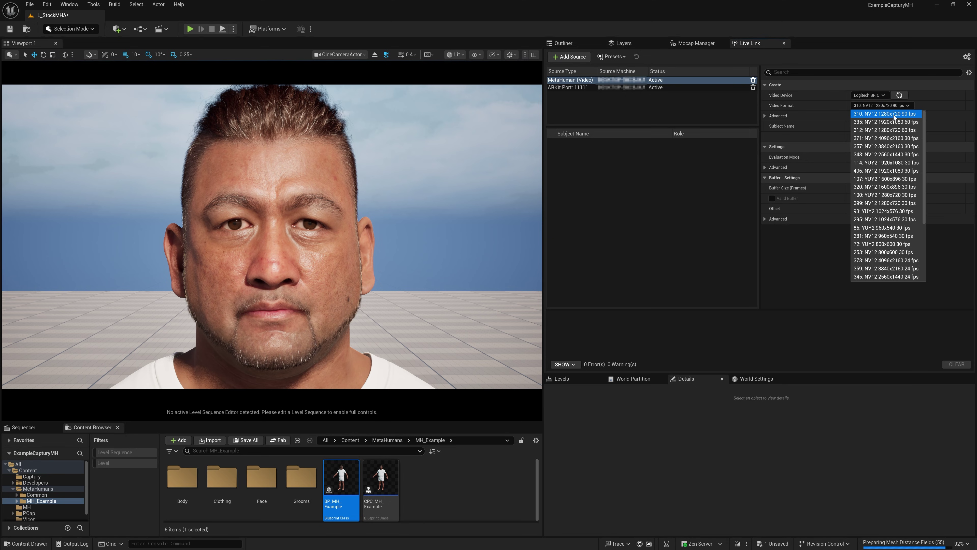
{"action": "left_click", "coordinate": [835, 105]}
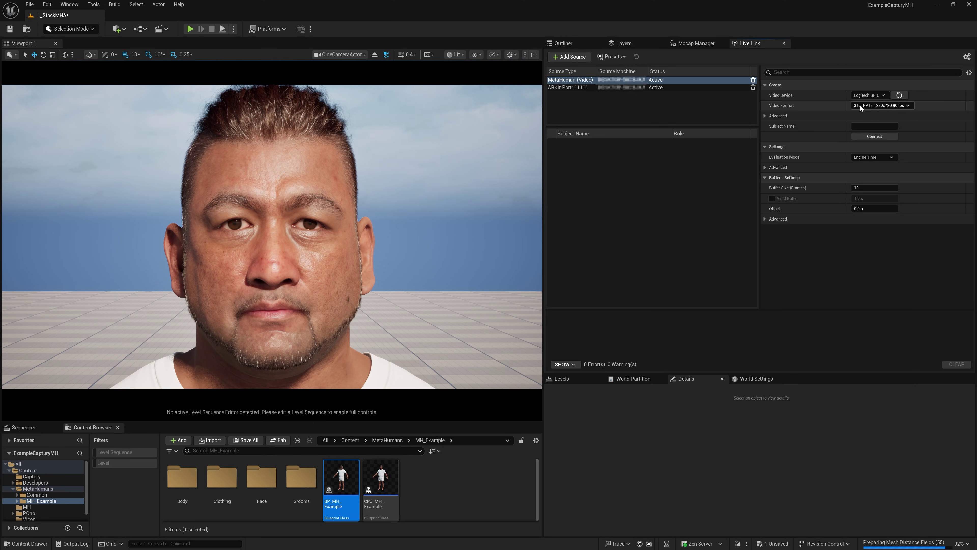
{"action": "left_click", "coordinate": [902, 106]}
{"action": "left_click", "coordinate": [835, 107]}
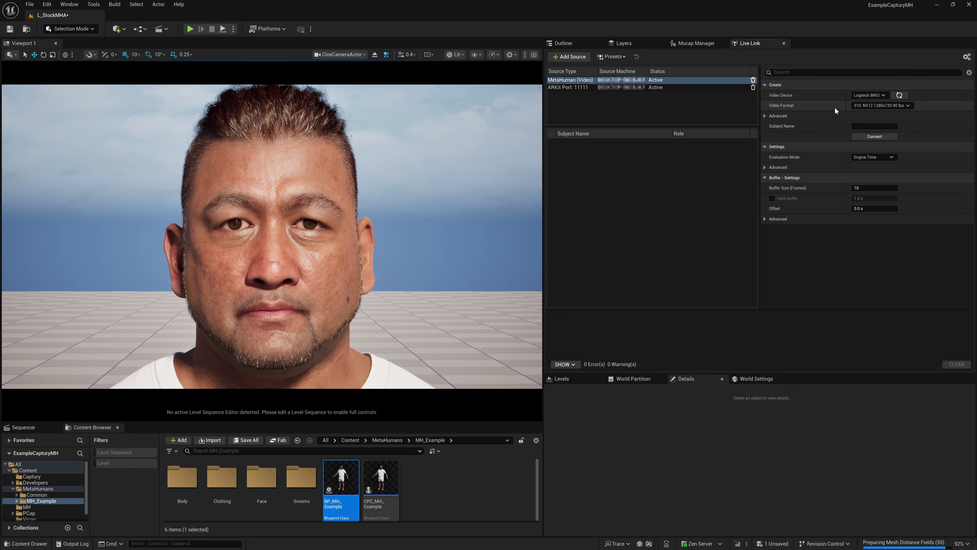
{"action": "left_click", "coordinate": [870, 135]}
{"action": "left_click", "coordinate": [639, 149]}
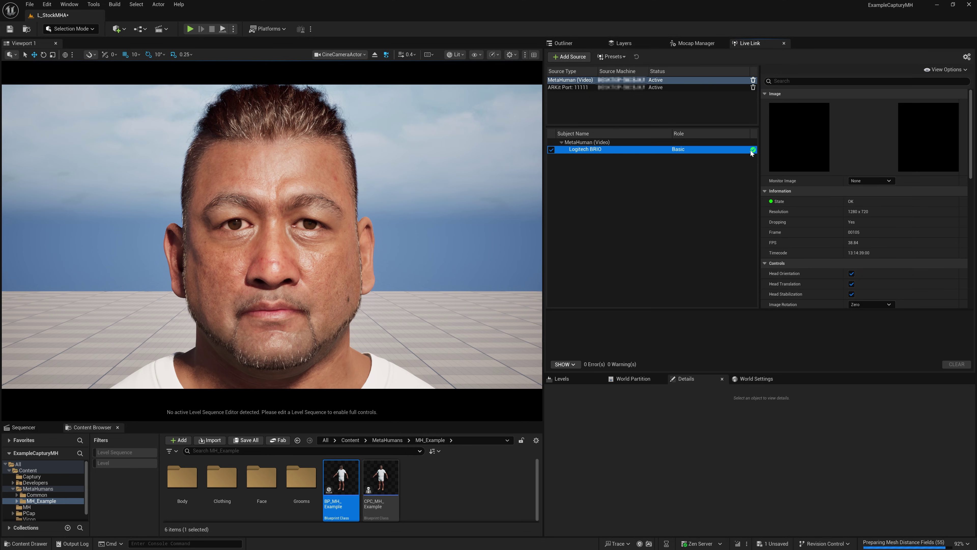
Step: Set the Logitech BRIO subject's Monitor Image to Input Video
{"action": "mouse_move", "coordinate": [753, 150]}
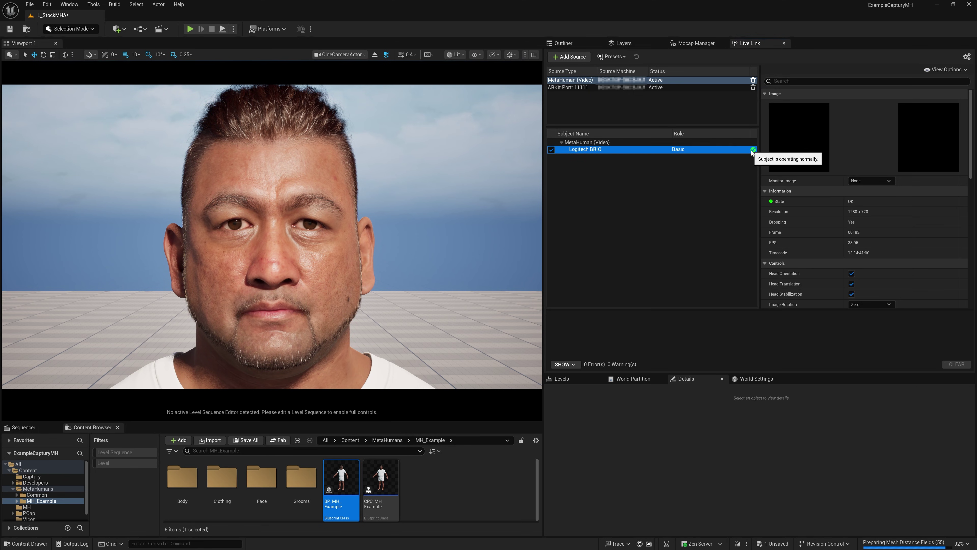
{"action": "left_click", "coordinate": [873, 180]}
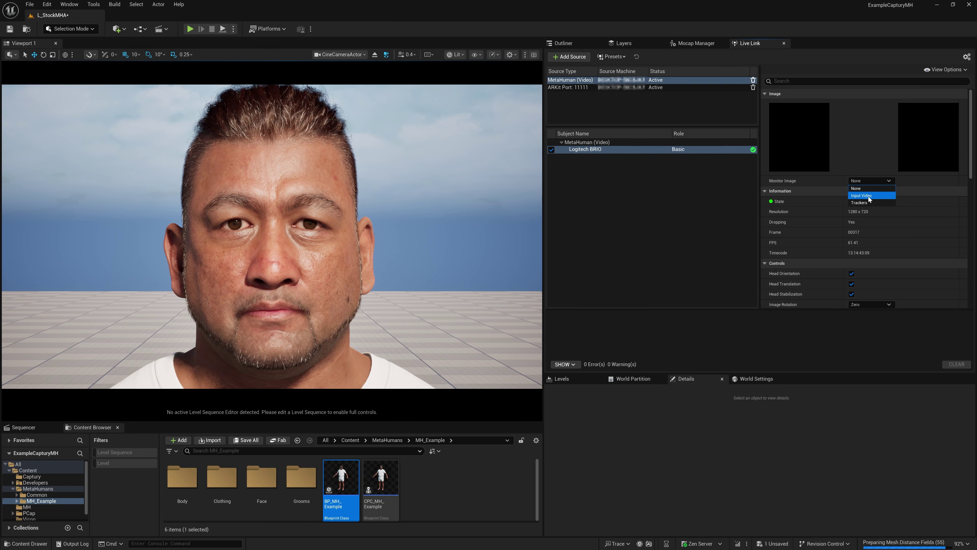
{"action": "left_click", "coordinate": [868, 195]}
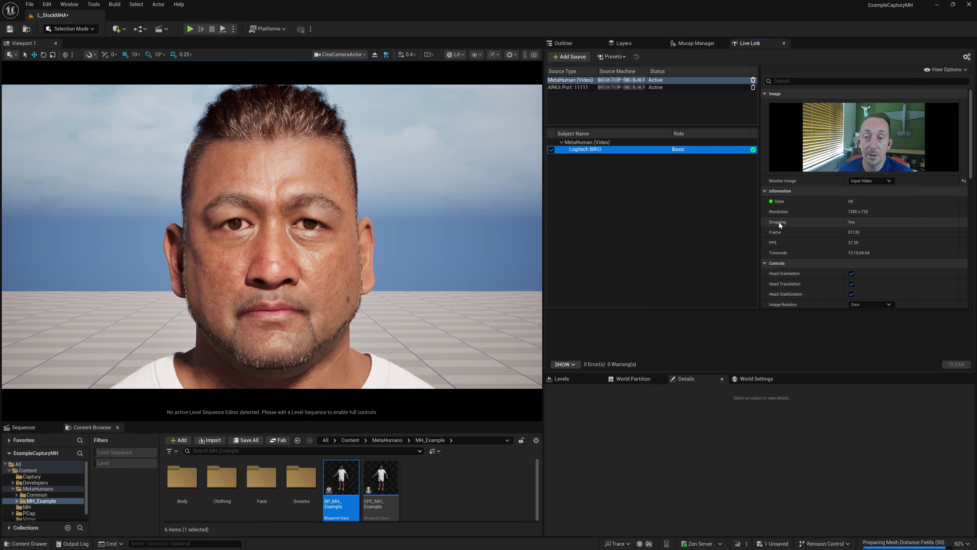
{"action": "mouse_move", "coordinate": [779, 222]}
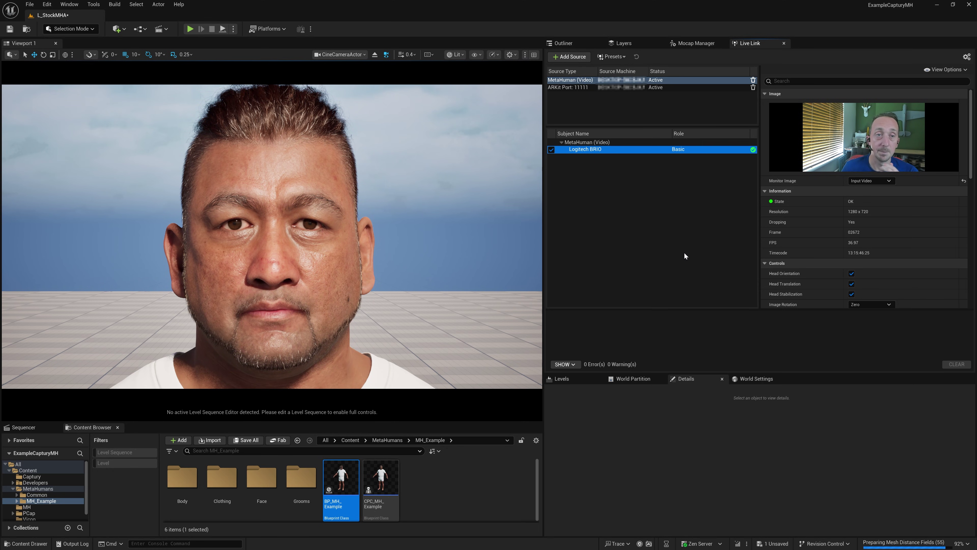
Step: Hide hair in the viewport using the show flags and reselect the Logitech BRIO subject
{"action": "left_click", "coordinate": [474, 56]}
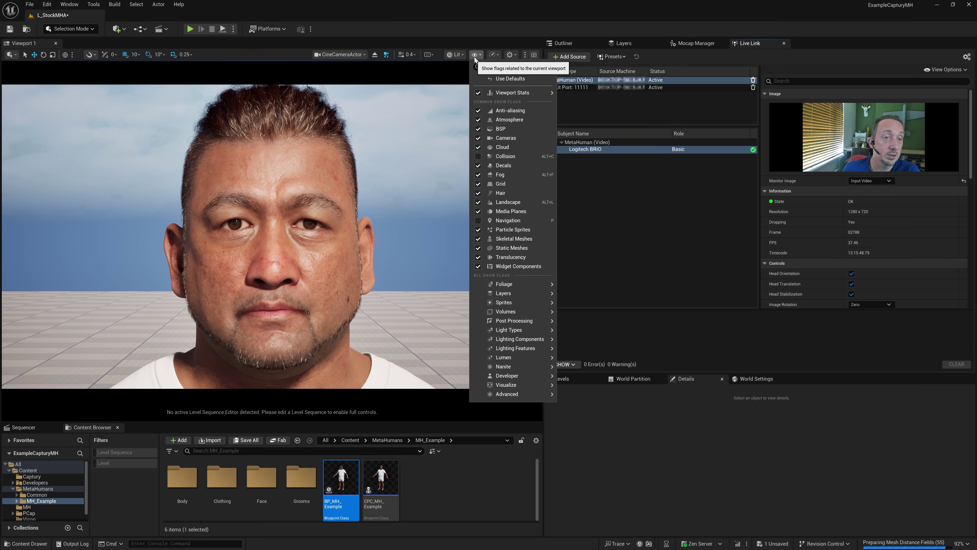
{"action": "left_click", "coordinate": [477, 193]}
{"action": "left_click", "coordinate": [636, 195]}
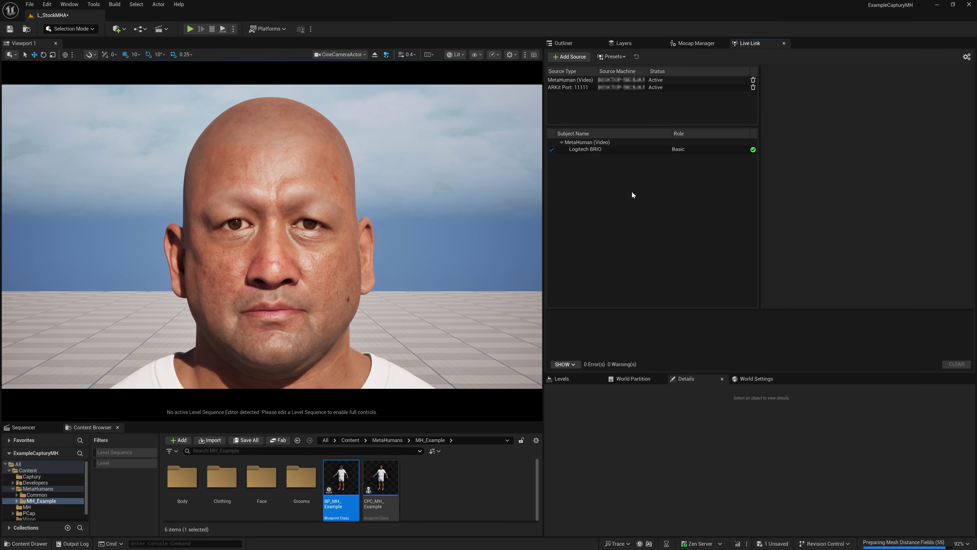
{"action": "left_click", "coordinate": [610, 151]}
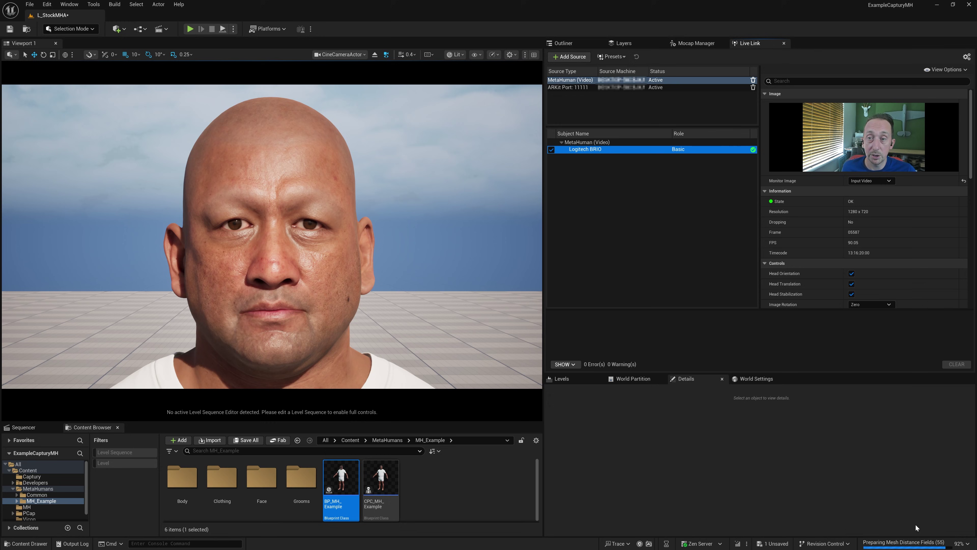
Step: Switch to the webcam's settings app and bring up its image adjustments
{"action": "key", "text": "super"}
{"action": "left_click", "coordinate": [902, 541]}
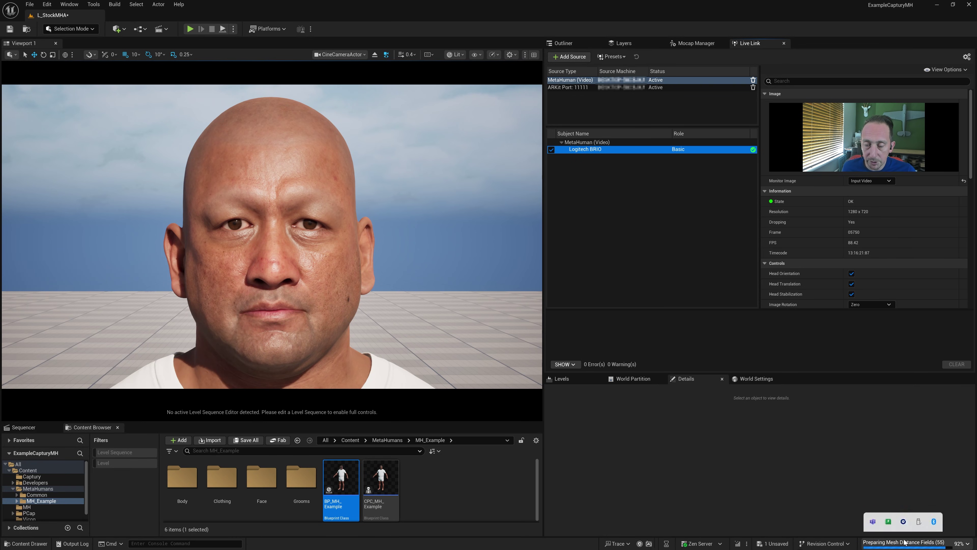
{"action": "left_click", "coordinate": [873, 517]}
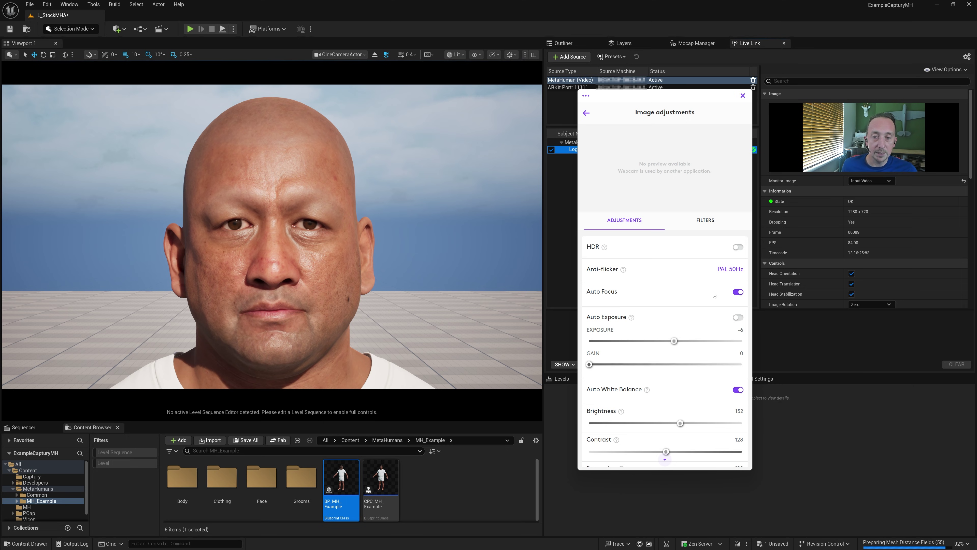
Step: Try Auto Exposure and HDR on the webcam image, switching both back off
{"action": "left_click", "coordinate": [738, 317]}
{"action": "left_click", "coordinate": [738, 247]}
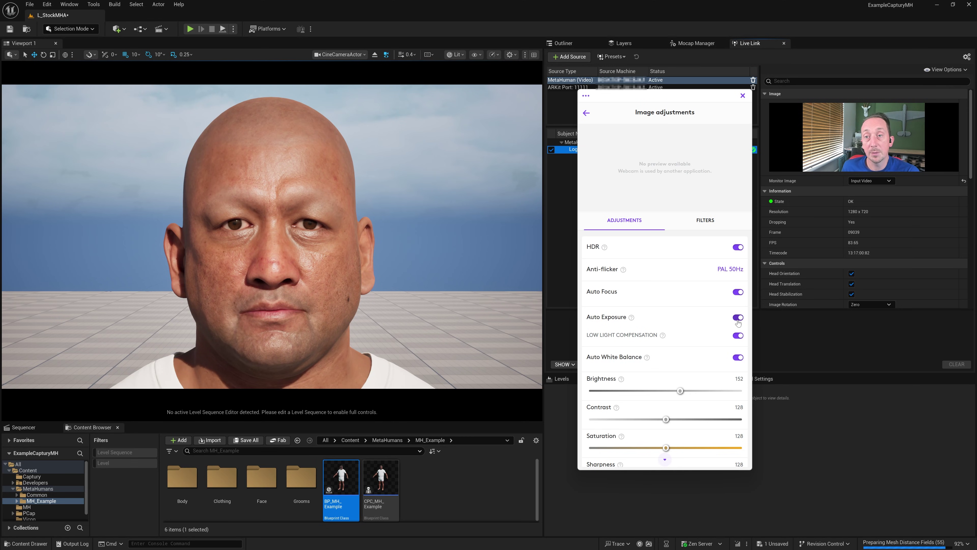
{"action": "left_click", "coordinate": [736, 248]}
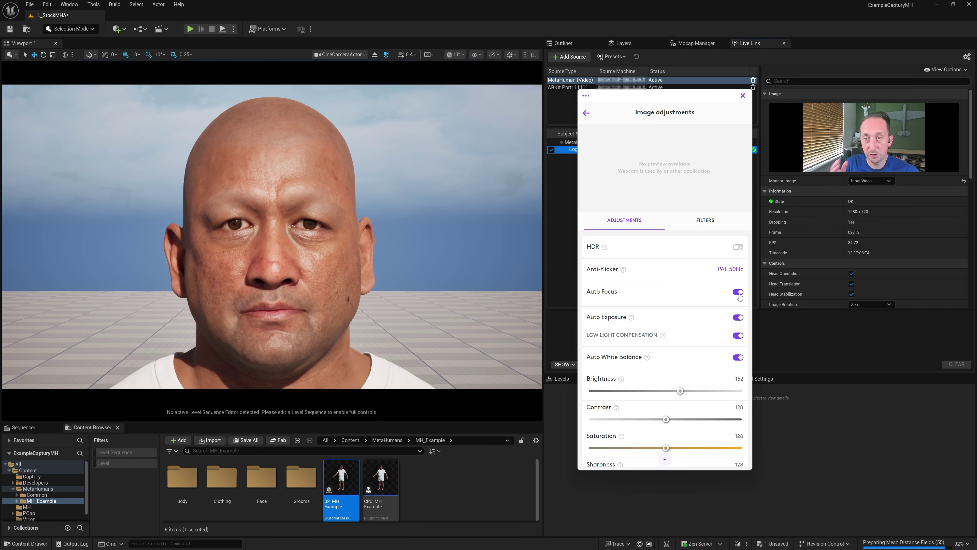
{"action": "left_click", "coordinate": [738, 317]}
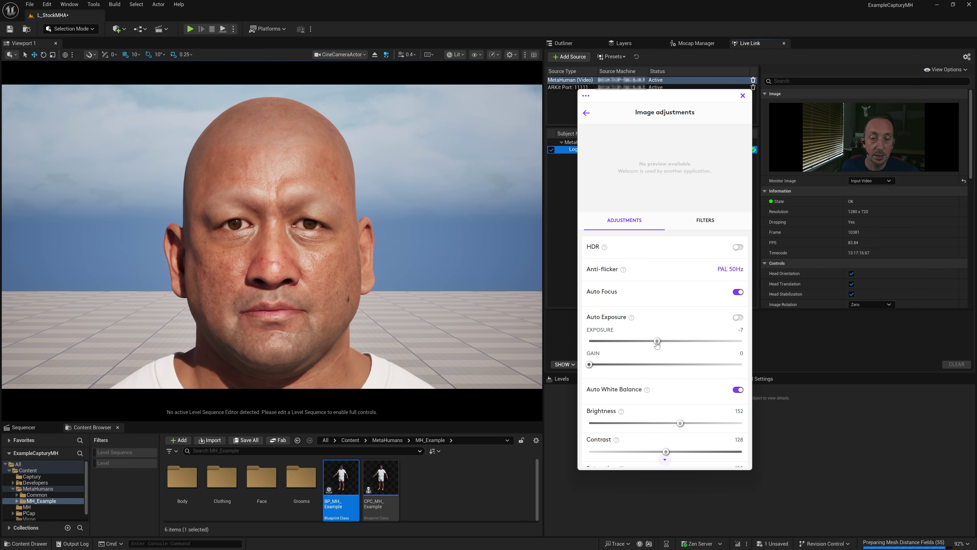
Step: Set the webcam's manual exposure to -6 and its gain to 24
{"action": "left_click_drag", "start_coordinate": [657, 345], "coordinate": [689, 343]}
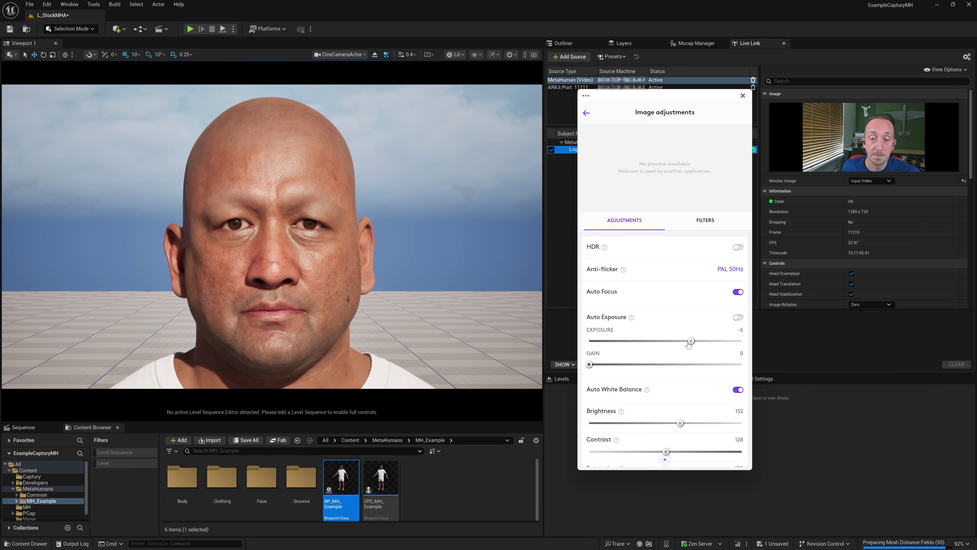
{"action": "left_click_drag", "start_coordinate": [690, 341], "coordinate": [677, 342]}
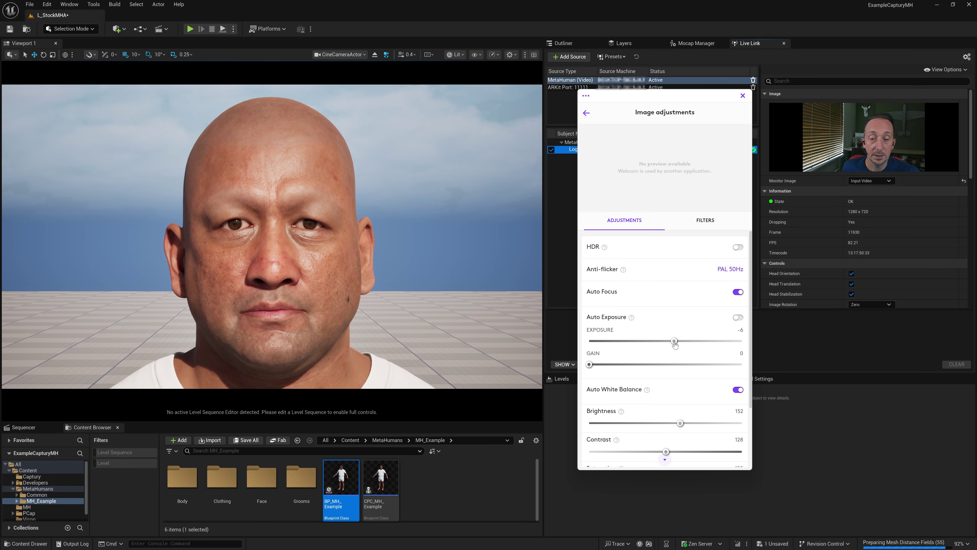
{"action": "left_click_drag", "start_coordinate": [674, 343], "coordinate": [655, 344]}
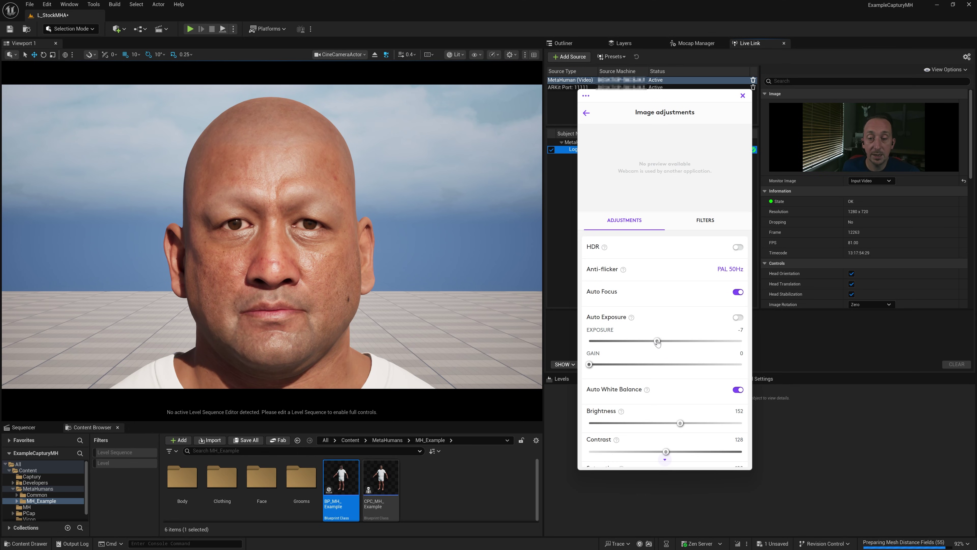
{"action": "left_click_drag", "start_coordinate": [657, 341], "coordinate": [675, 341]}
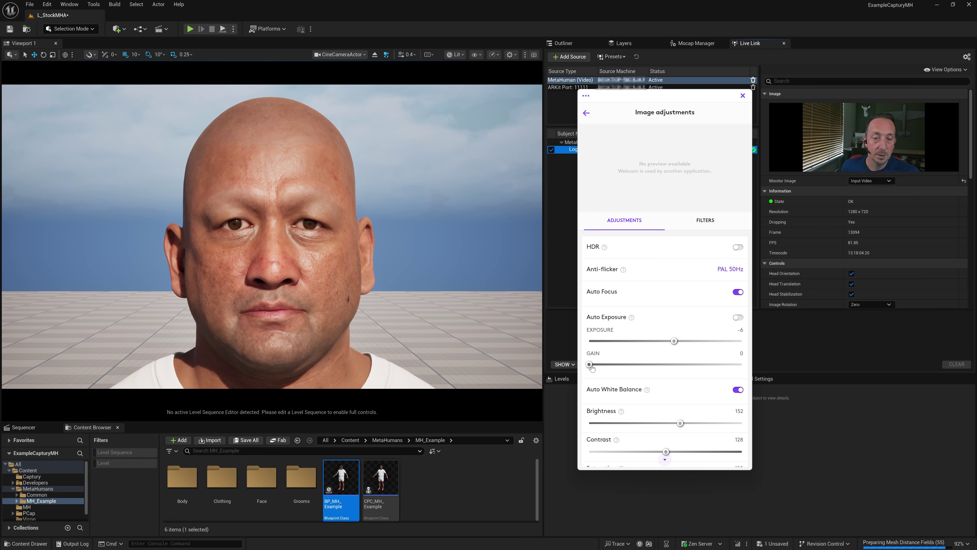
{"action": "left_click_drag", "start_coordinate": [589, 364], "coordinate": [609, 371]}
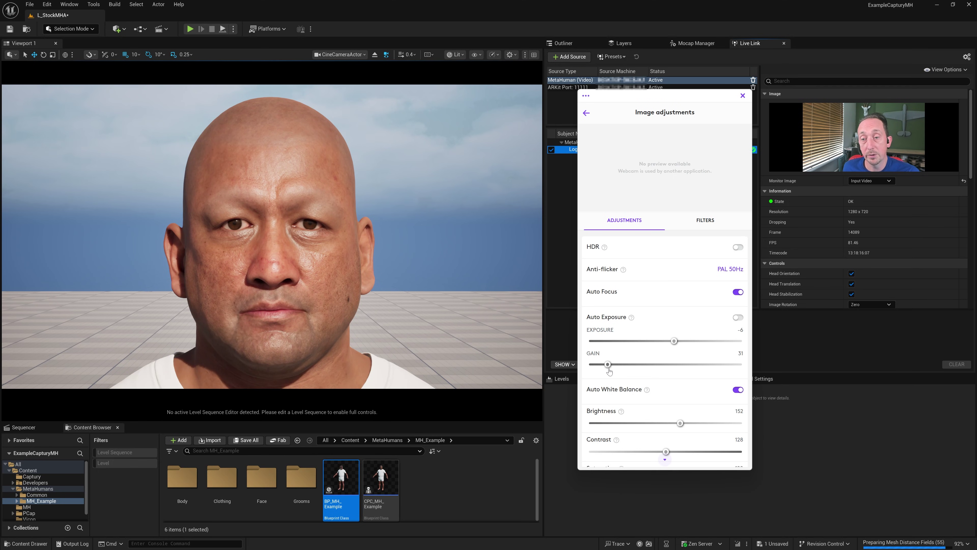
{"action": "left_click_drag", "start_coordinate": [609, 371], "coordinate": [603, 371]}
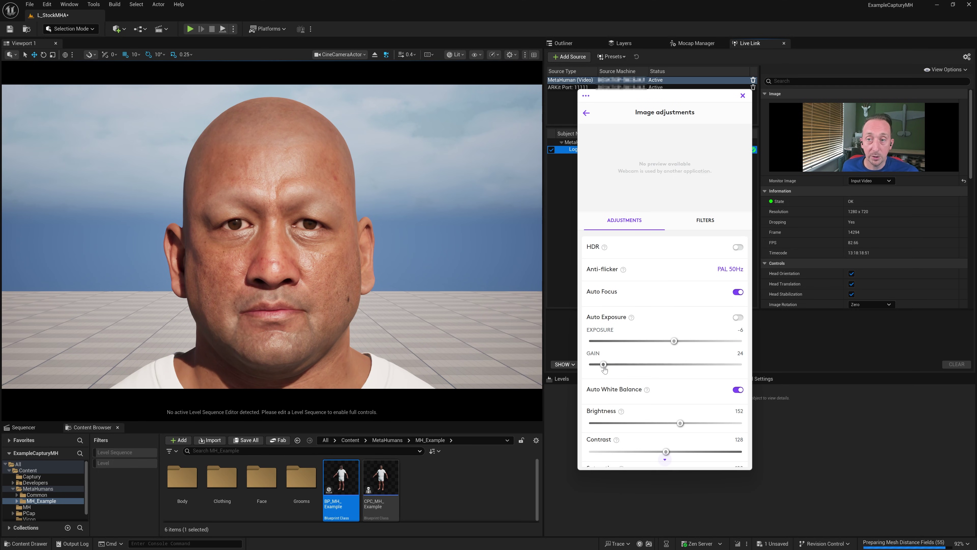
Step: On the MetaHuman in the viewport, set Live Link Subject to Logitech BRIO and enable Use Live Link, reselecting the BRIO subject
{"action": "left_click", "coordinate": [548, 276]}
{"action": "left_click", "coordinate": [308, 226]}
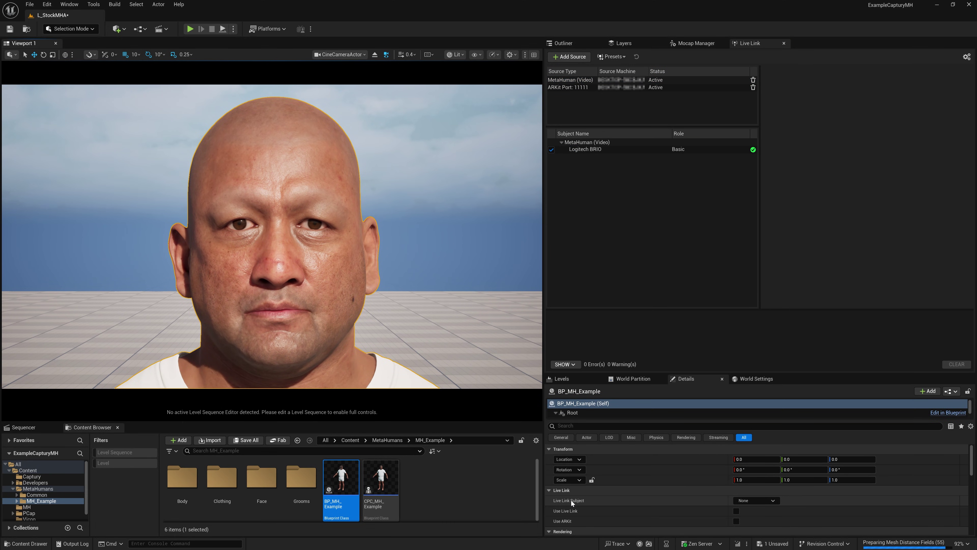
{"action": "left_click", "coordinate": [768, 501]}
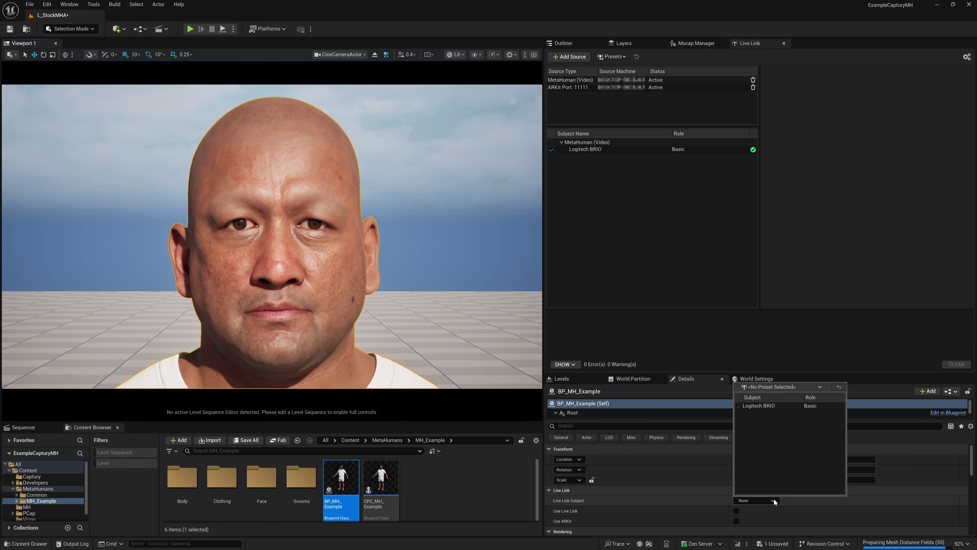
{"action": "left_click", "coordinate": [768, 406]}
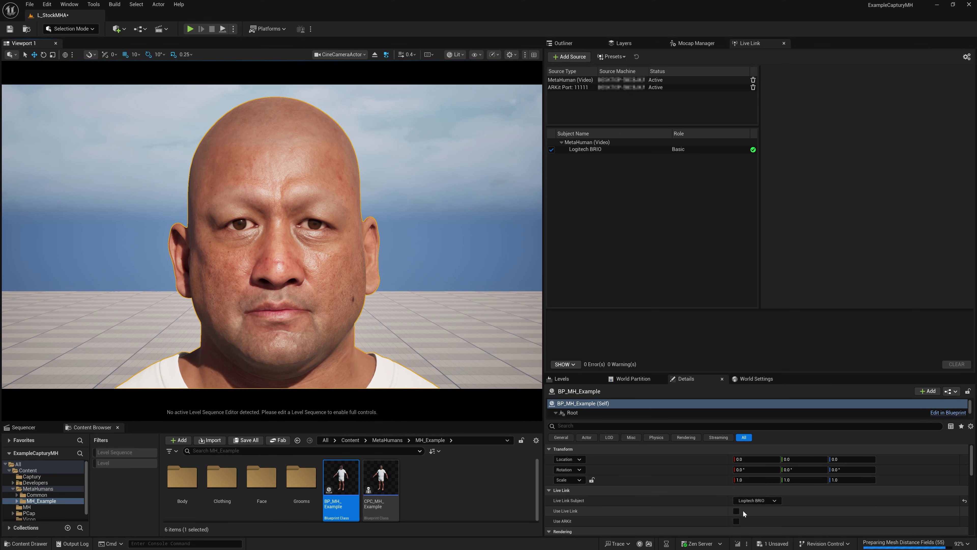
{"action": "left_click", "coordinate": [737, 511]}
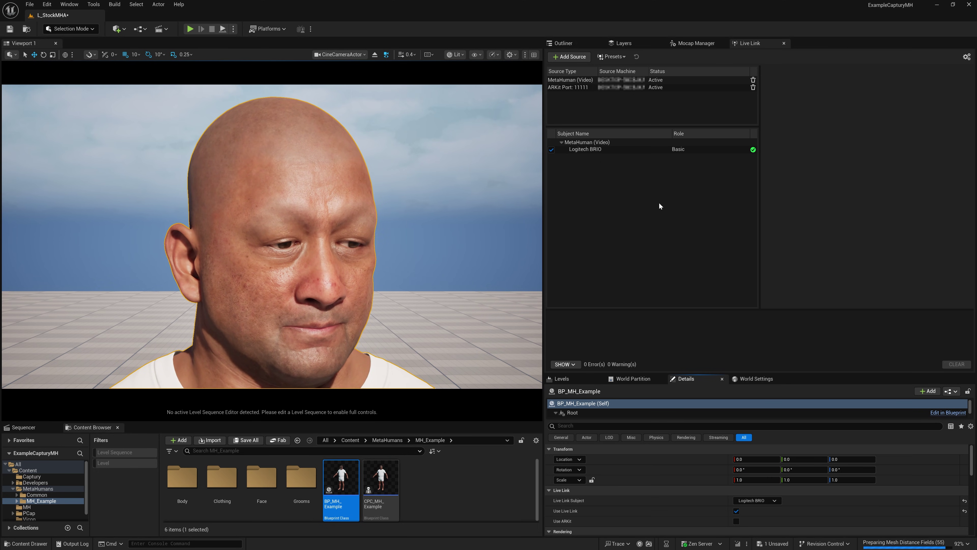
{"action": "left_click", "coordinate": [612, 150]}
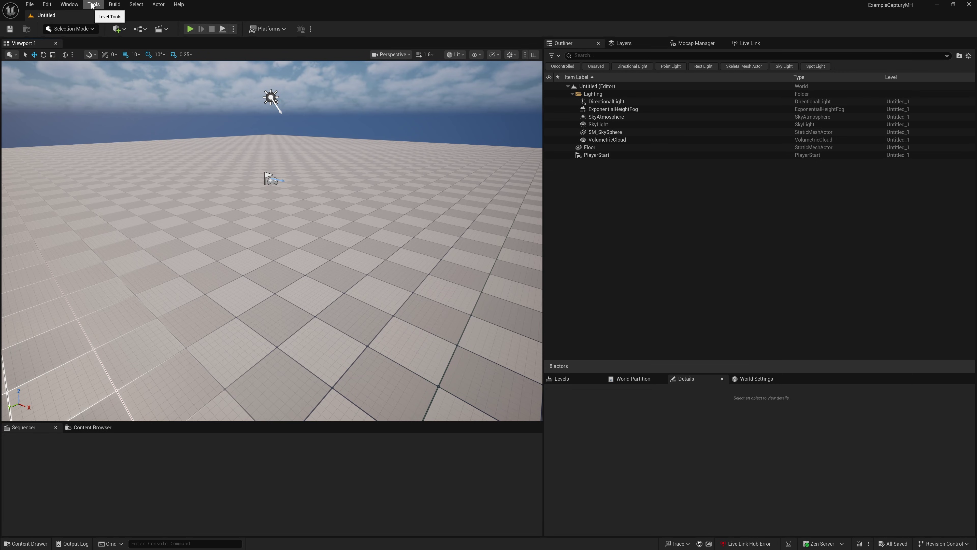
Step: Launch the standalone LiveLinkHub application from D:\Epic Games\UE_5.6\Engine\Binaries\Win64
{"action": "left_click", "coordinate": [93, 5]}
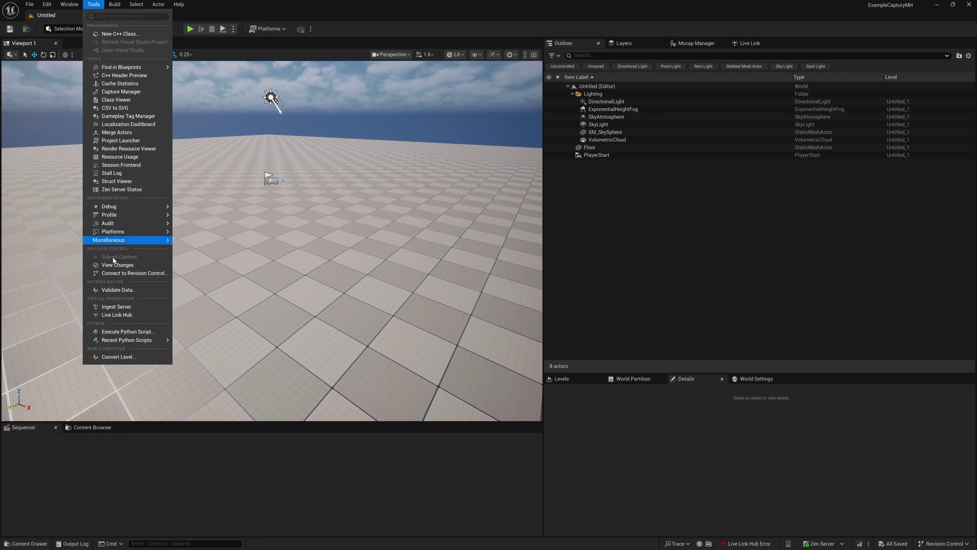
{"action": "left_click", "coordinate": [119, 316]}
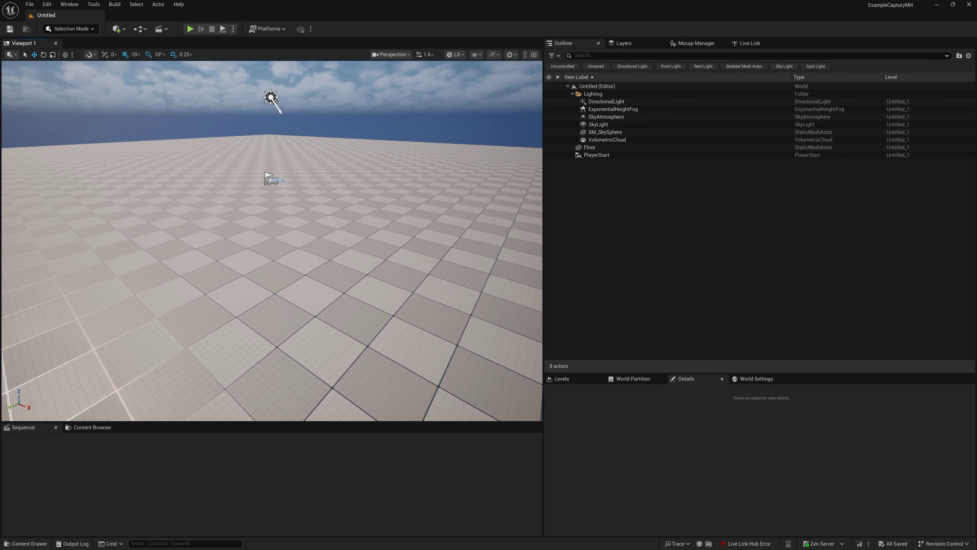
{"action": "key", "text": "super"}
{"action": "key", "text": "super+e"}
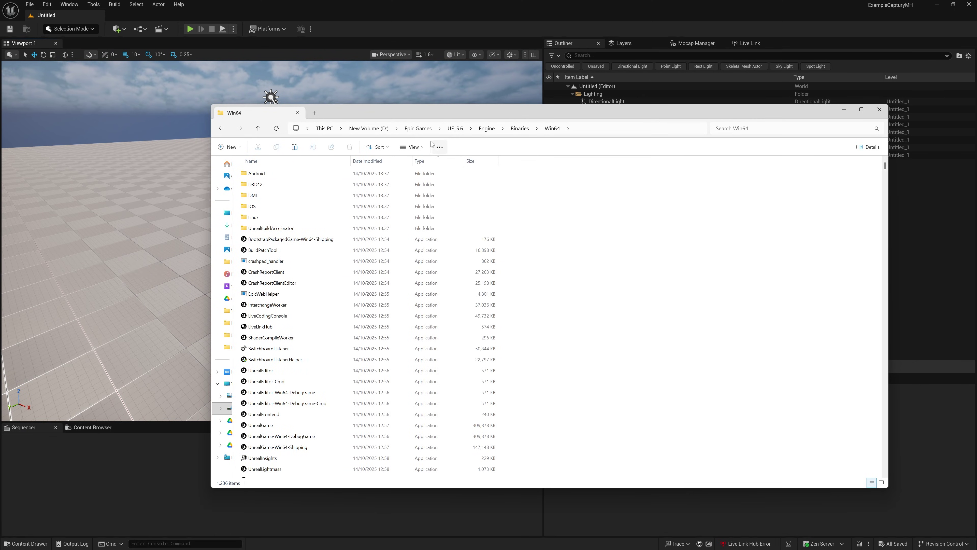
{"action": "left_click", "coordinate": [634, 128]}
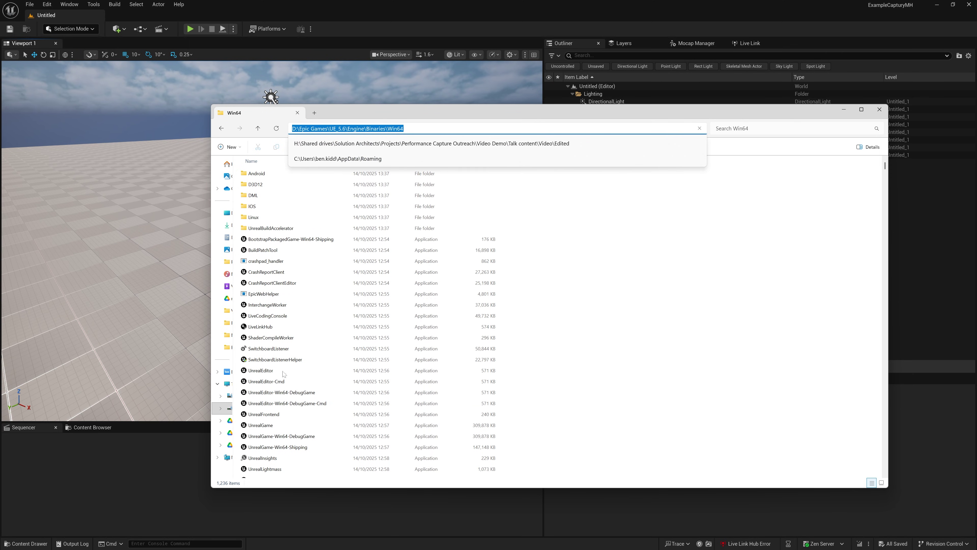
{"action": "left_click", "coordinate": [256, 327]}
{"action": "double_click", "coordinate": [245, 327]}
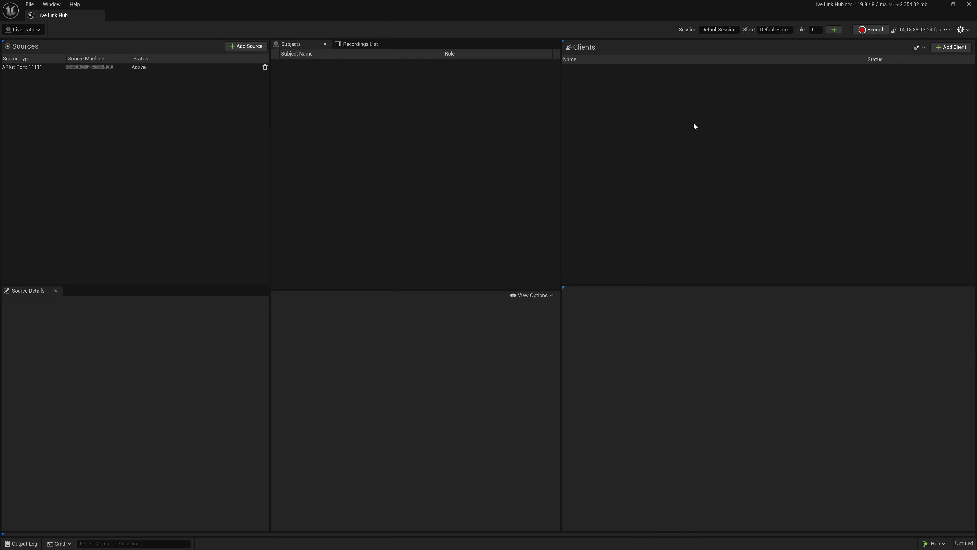
Step: Add a MetaHuman (Video) source in Live Link Hub and connect it to the Logitech BRIO video device
{"action": "left_click", "coordinate": [246, 46]}
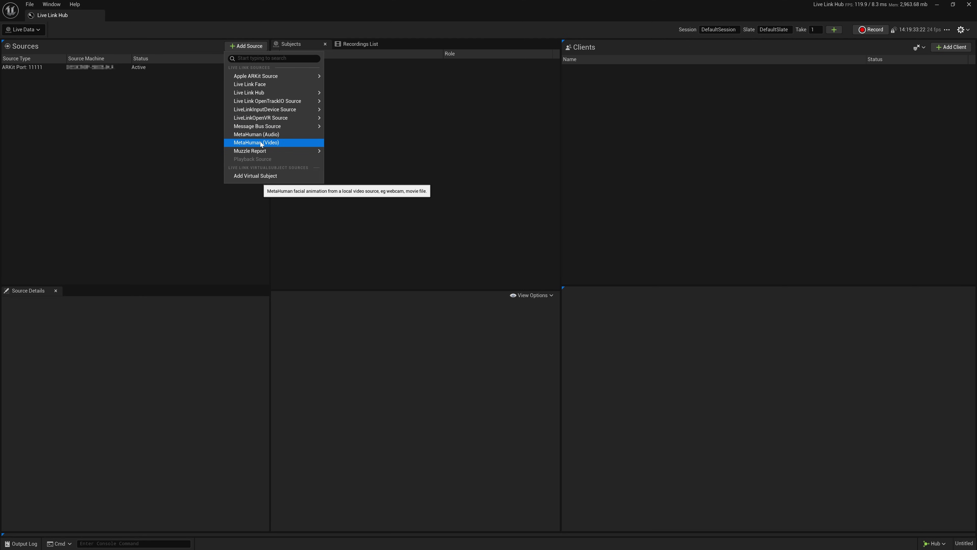
{"action": "left_click", "coordinate": [261, 143]}
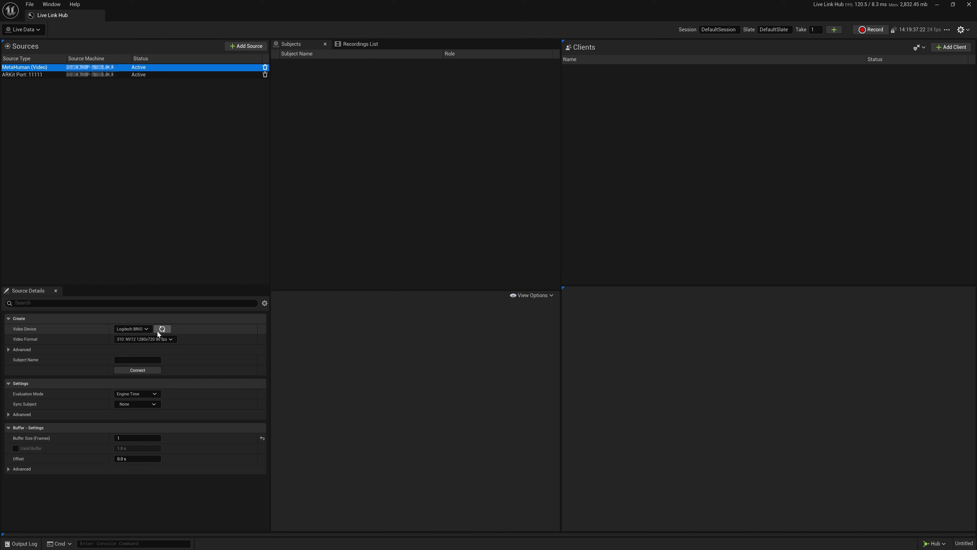
{"action": "left_click", "coordinate": [144, 369]}
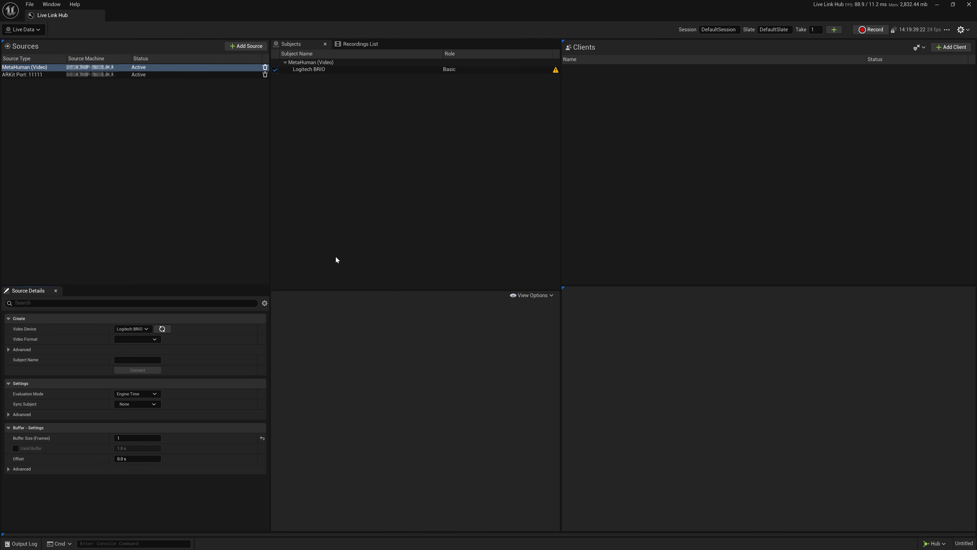
Step: Set the Logitech BRIO subject's Monitor Image to Input Video
{"action": "left_click", "coordinate": [330, 69]}
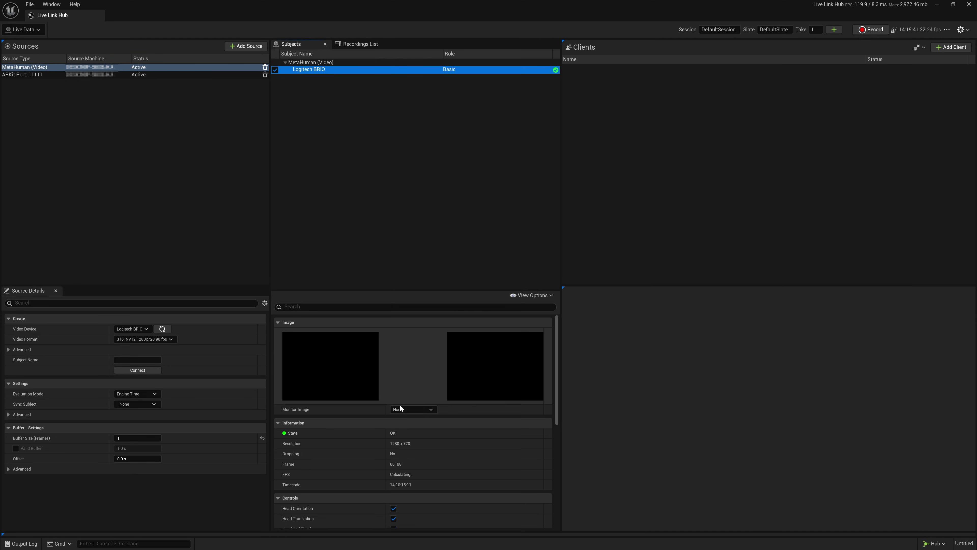
{"action": "left_click", "coordinate": [422, 411]}
{"action": "left_click", "coordinate": [413, 421]}
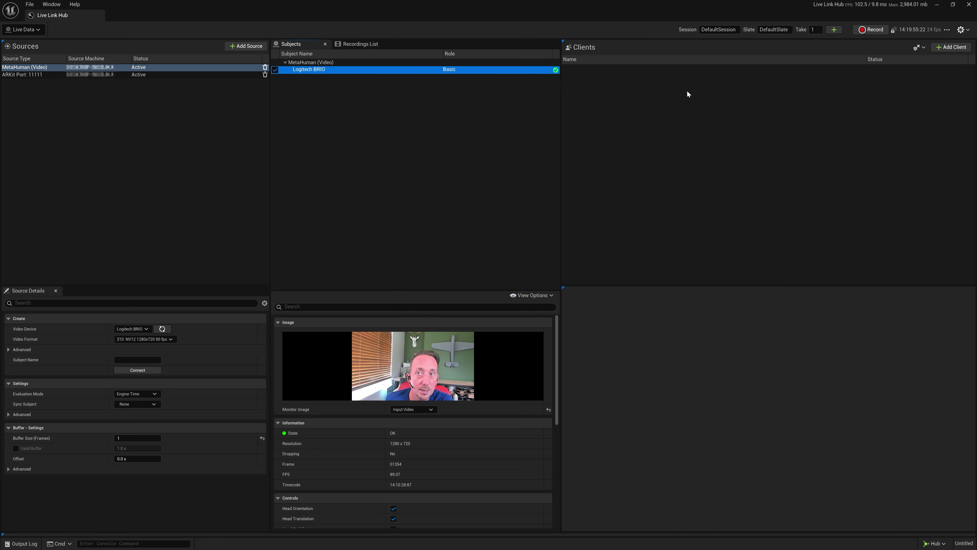
Step: Set automatic client connection to All and select the Logitech BRIO subject under the connected Untitled_1 client
{"action": "left_click", "coordinate": [924, 49]}
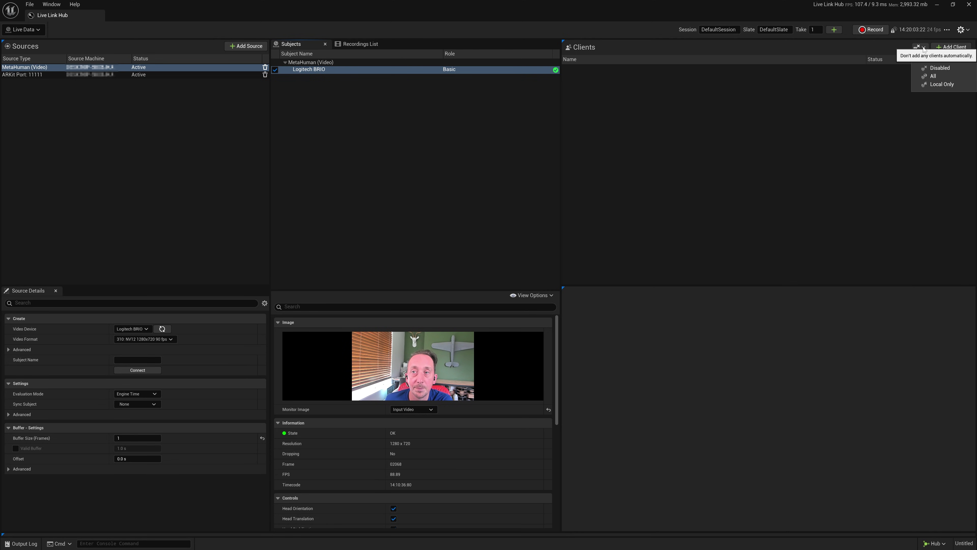
{"action": "left_click", "coordinate": [930, 76]}
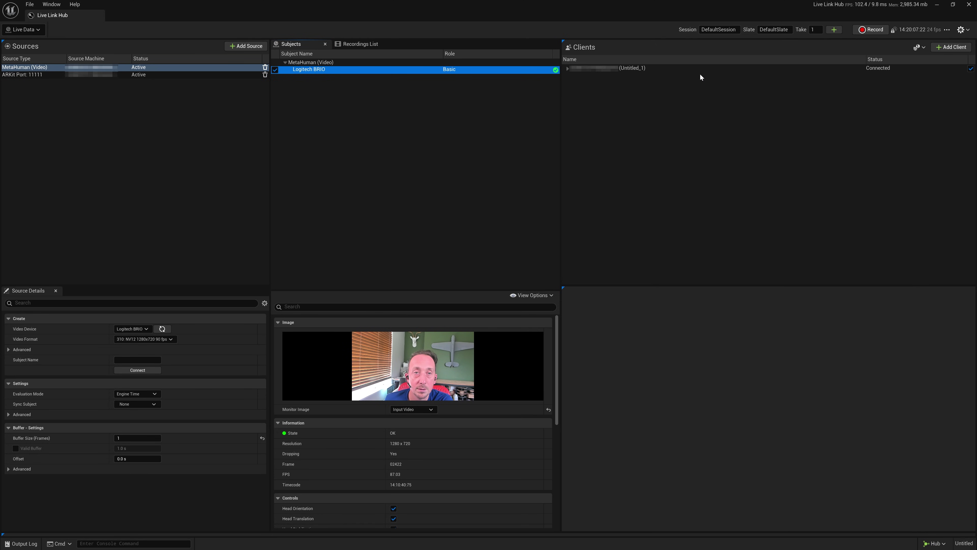
{"action": "left_click", "coordinate": [567, 68]}
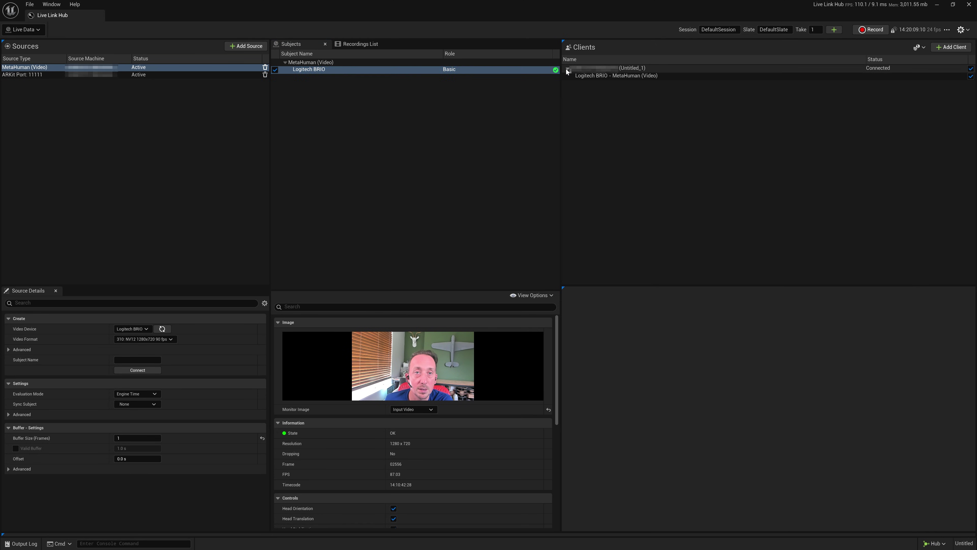
{"action": "left_click", "coordinate": [586, 76]}
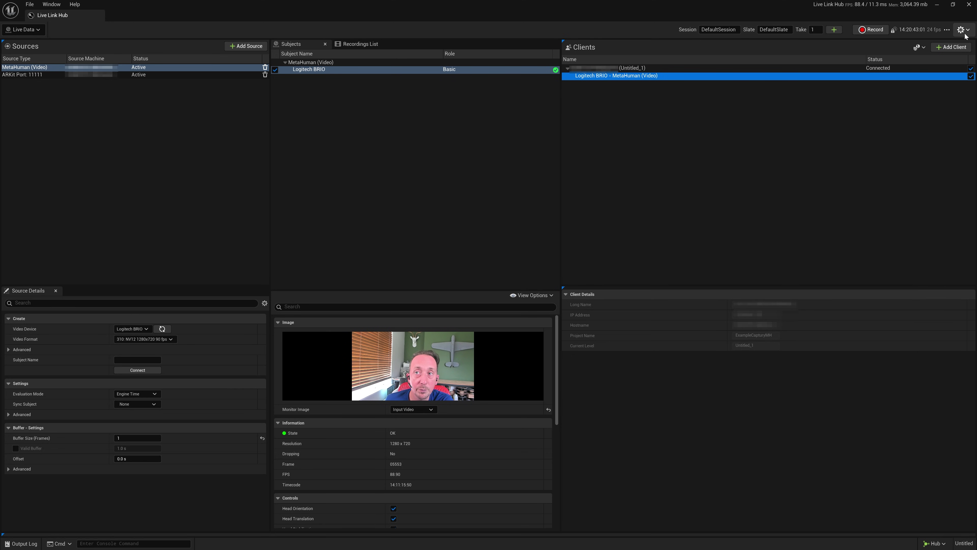
Step: Review the UDP Messaging plugin's transport endpoints in the Live Link Hub settings, closing the settings window when done
{"action": "left_click", "coordinate": [964, 33]}
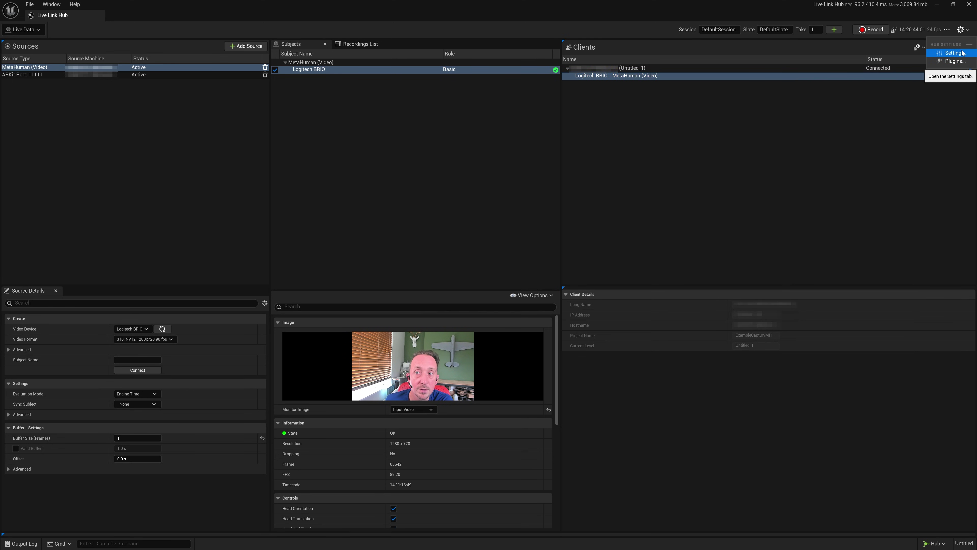
{"action": "left_click", "coordinate": [949, 53]}
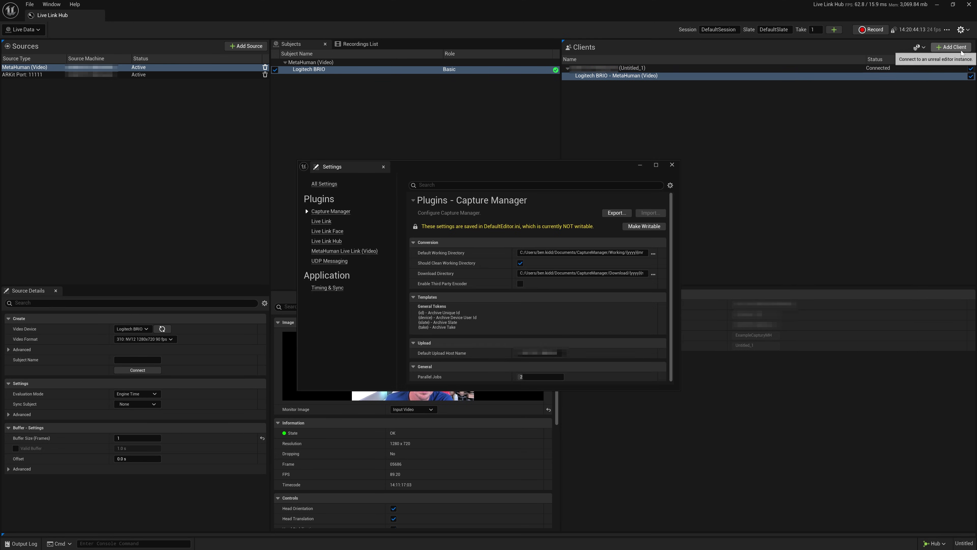
{"action": "left_click", "coordinate": [330, 261]}
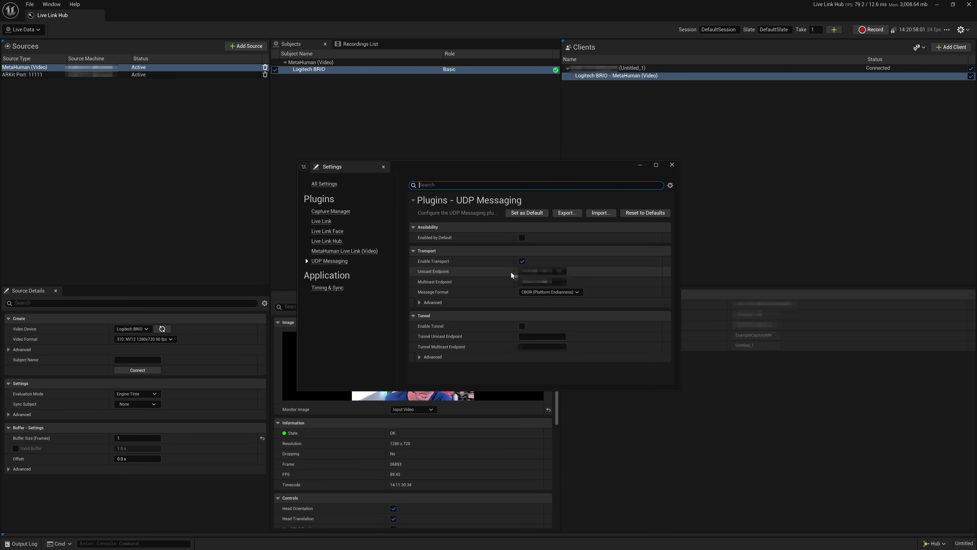
{"action": "left_click", "coordinate": [672, 165]}
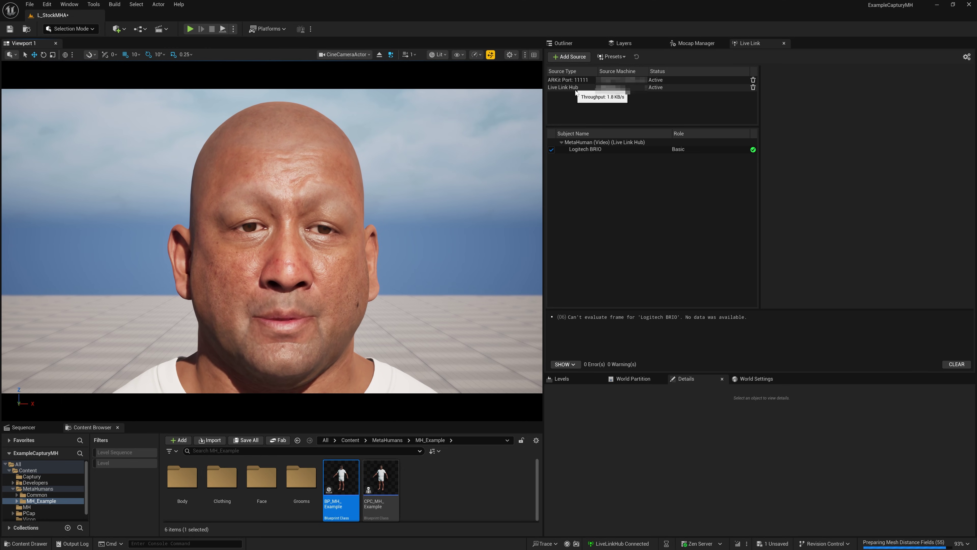
Step: Switch to Unreal Editor and inspect the Logitech BRIO subject arriving through the Live Link Hub source
{"action": "left_click", "coordinate": [602, 150]}
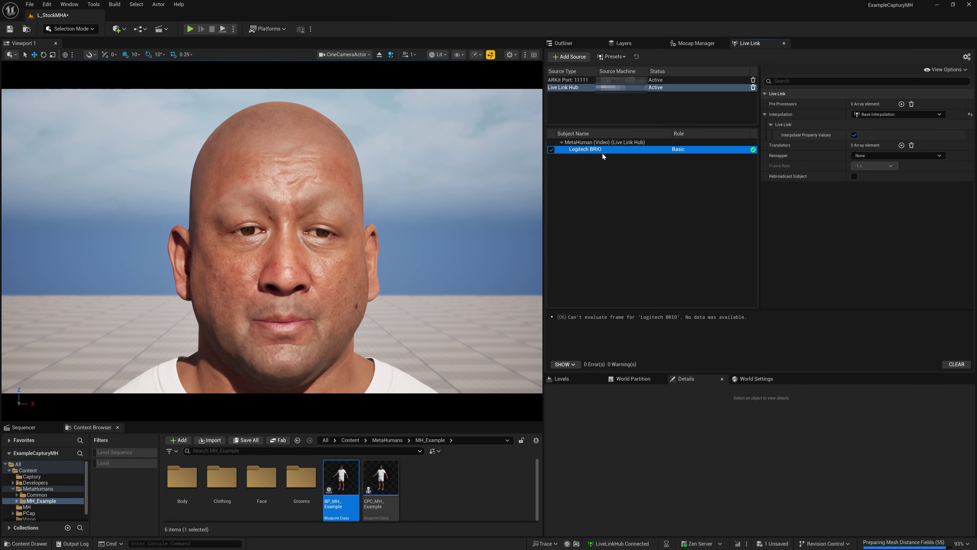
{"action": "left_click", "coordinate": [615, 171]}
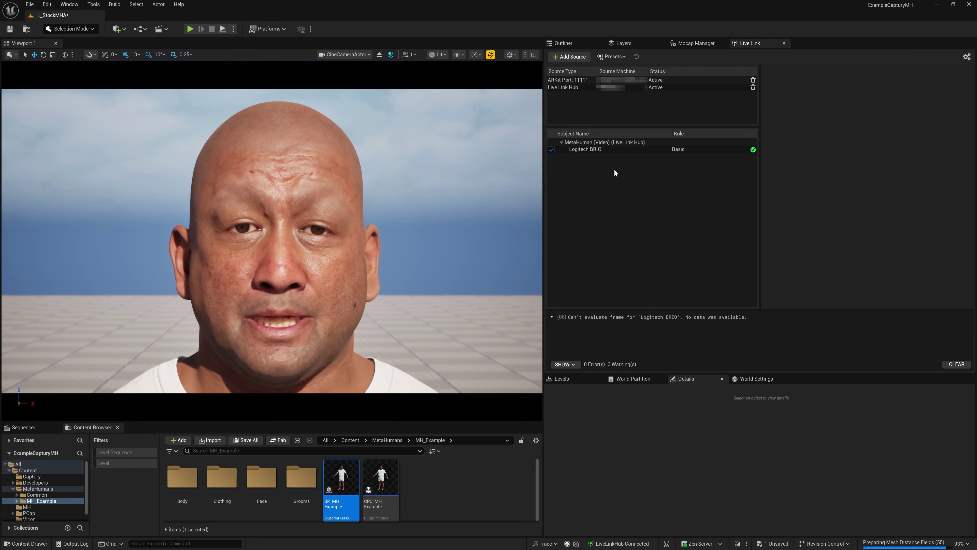
Step: Enable the Hair show flag in the viewport and expand the MetaHuman view to full screen
{"action": "left_click", "coordinate": [463, 54]}
{"action": "left_click", "coordinate": [460, 193]}
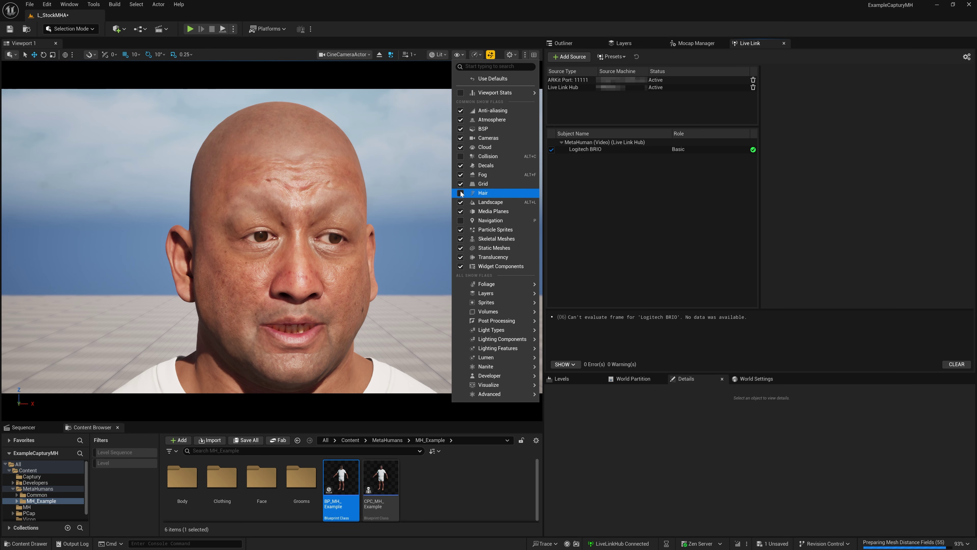
{"action": "left_click", "coordinate": [439, 195]}
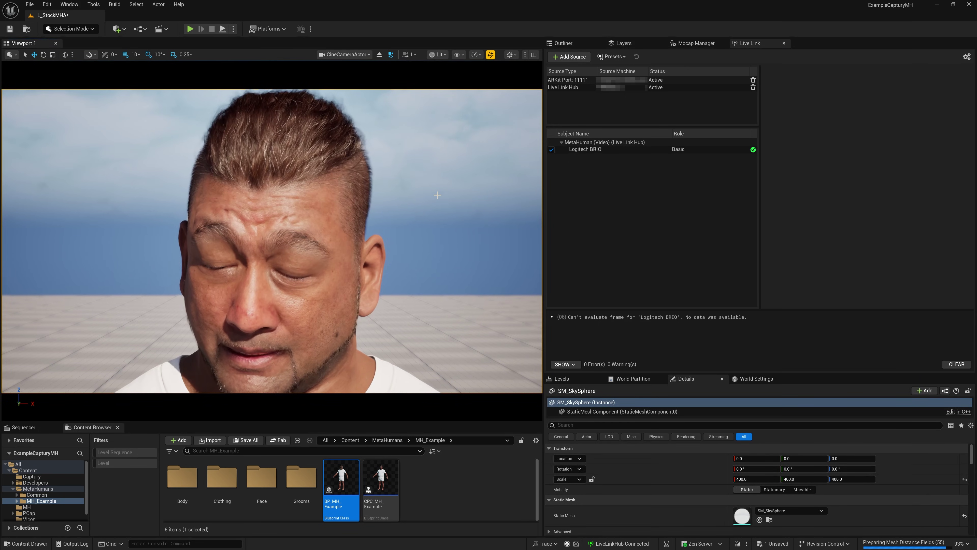
{"action": "key", "text": "F11"}
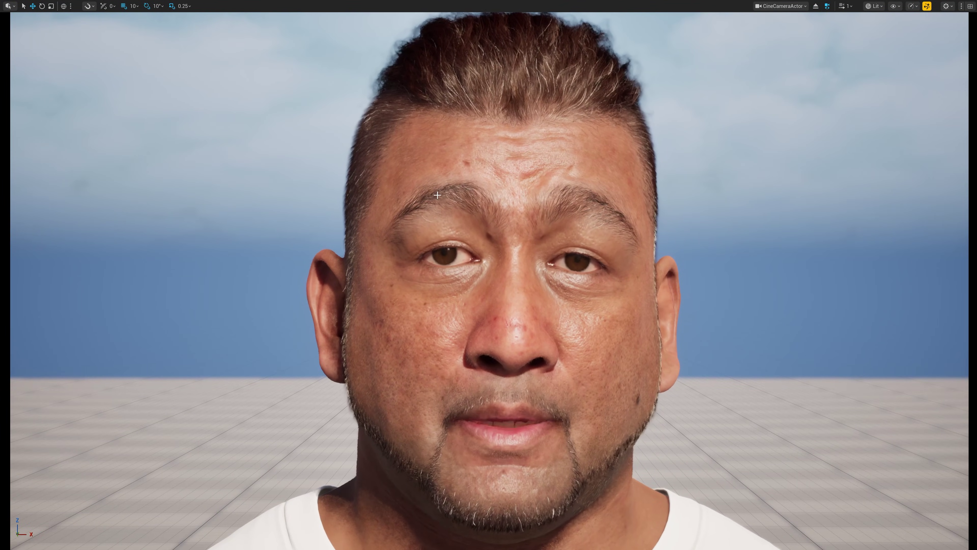